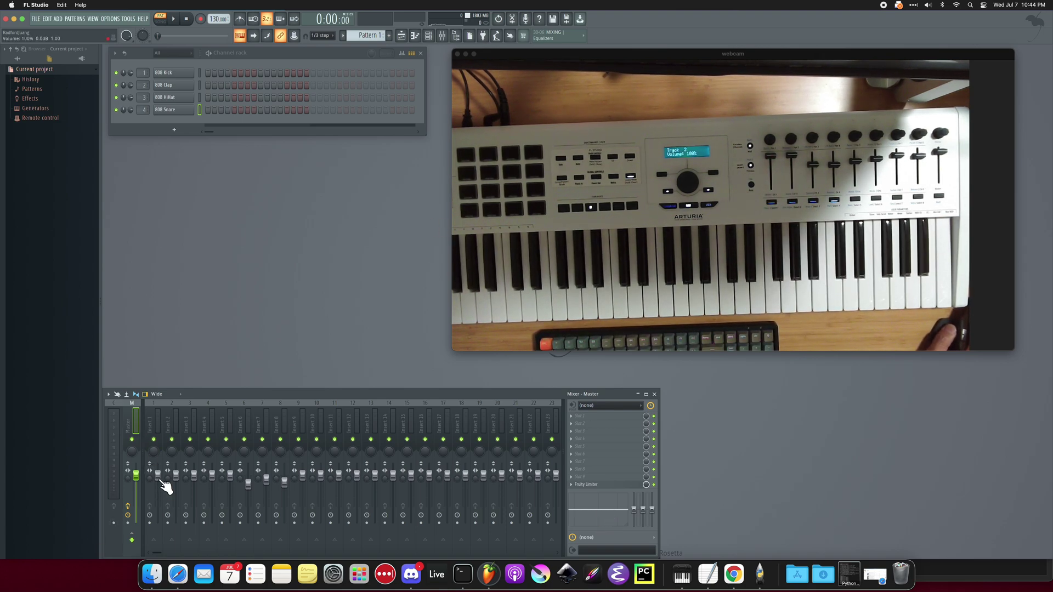
Nudge the Insert 1 mixer fader up until it reads Volume 105%.
{"action": "left_click_drag", "start_coordinate": [159, 480], "coordinate": [158, 478]}
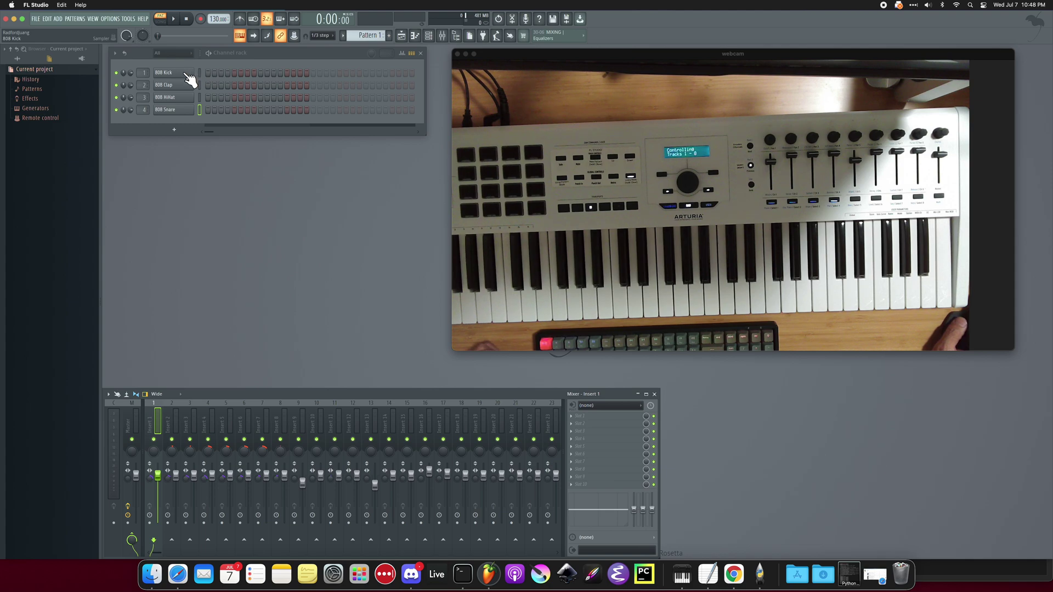
Add a Vital instrument channel to the channel rack and close its plugin window.
{"action": "left_click", "coordinate": [174, 130]}
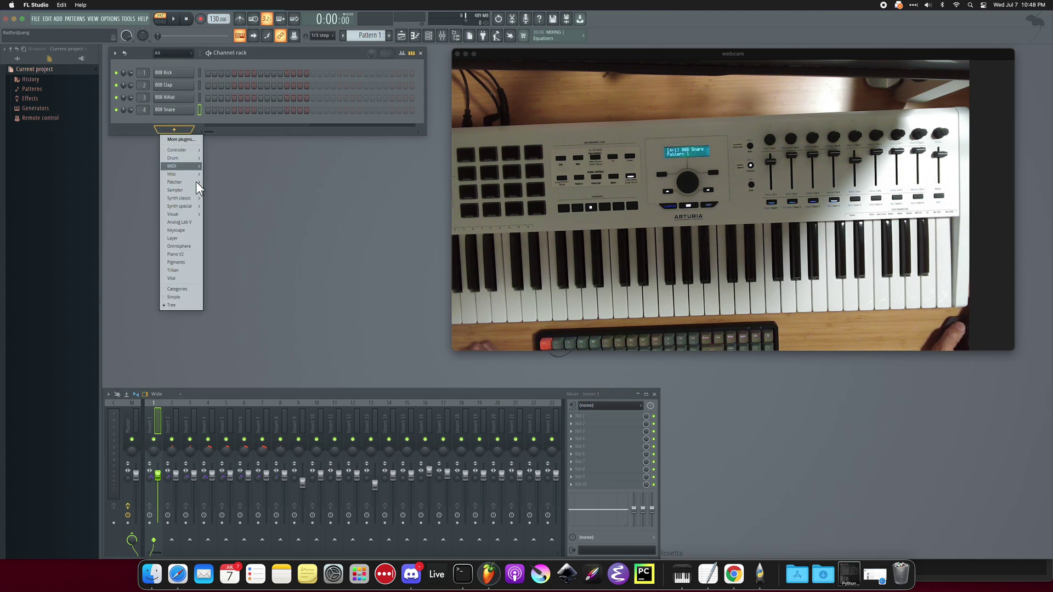
{"action": "left_click", "coordinate": [175, 278]}
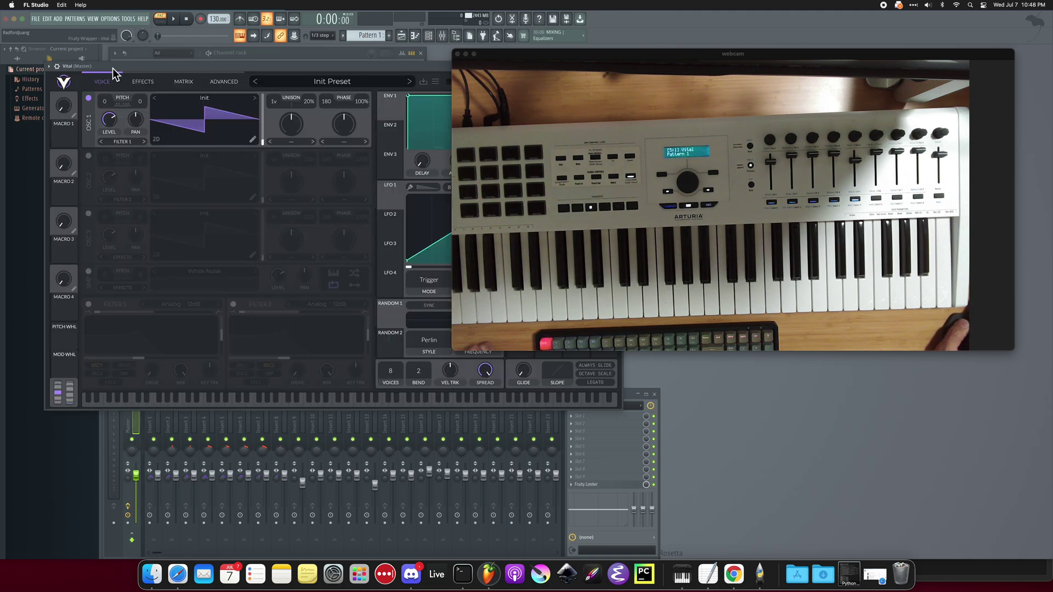
{"action": "left_click", "coordinate": [441, 136]}
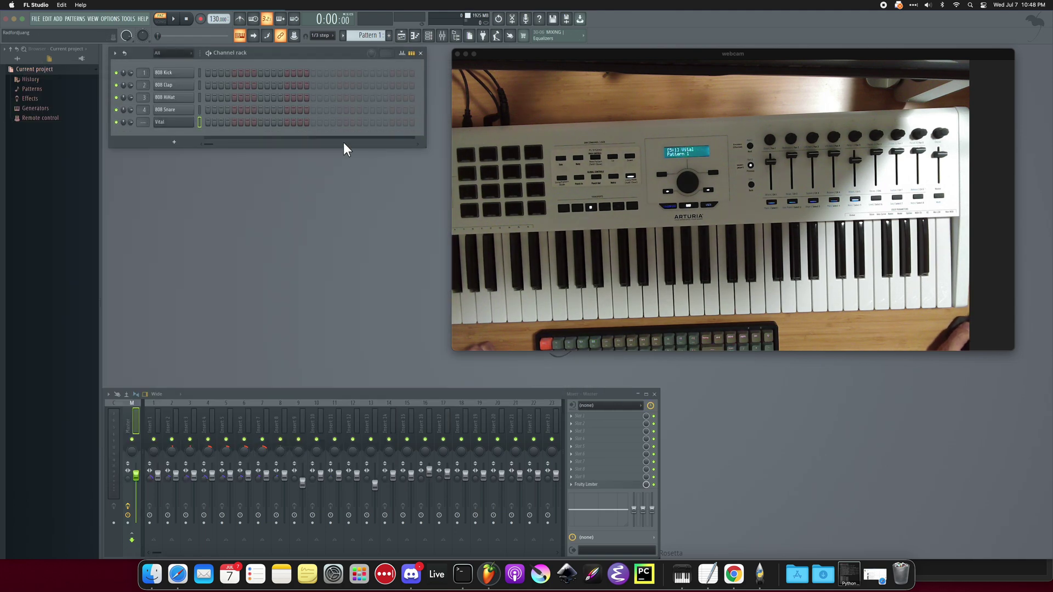
Colour the new Vital channel red using Change color.
{"action": "right_click", "coordinate": [173, 127]}
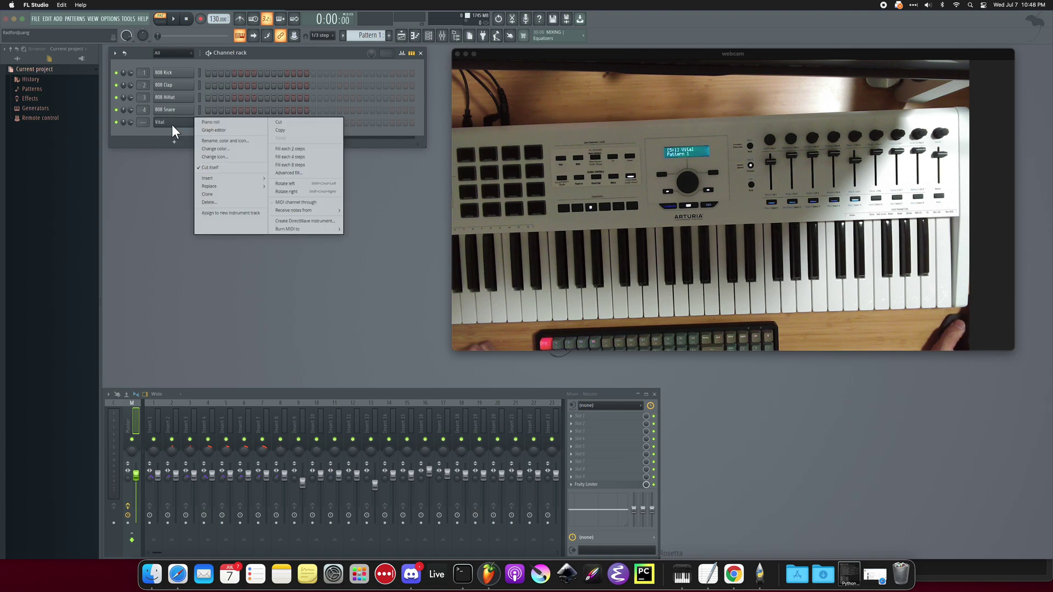
{"action": "left_click", "coordinate": [225, 148]}
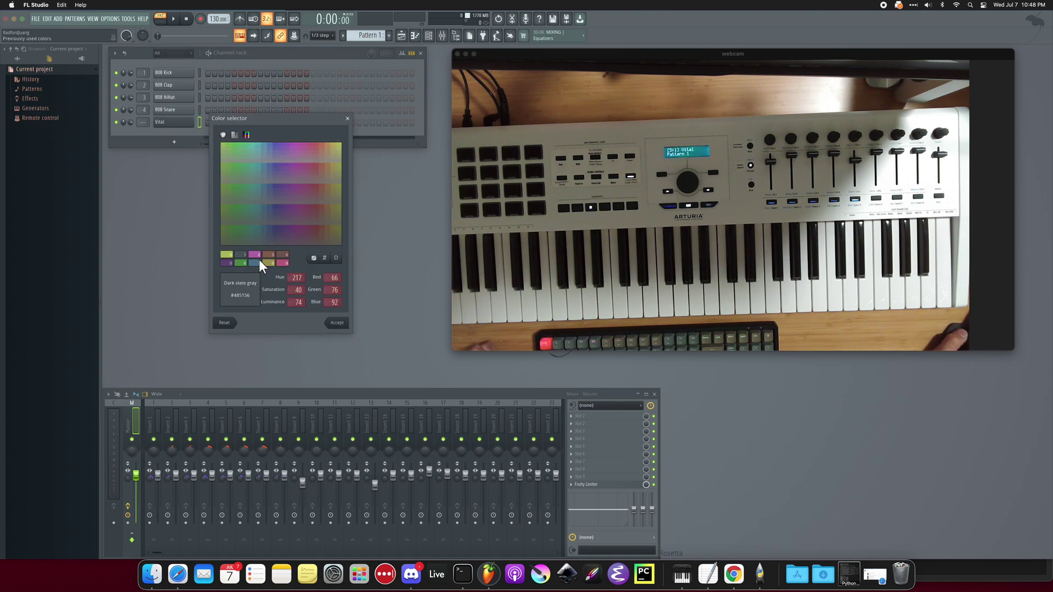
{"action": "left_click", "coordinate": [316, 147]}
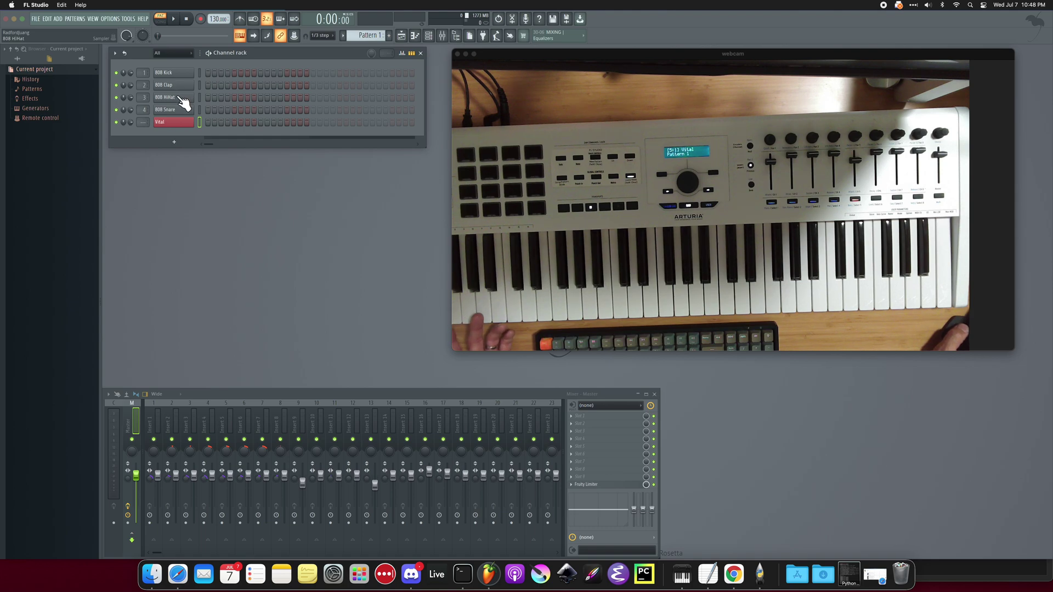
{"action": "left_click", "coordinate": [173, 142]}
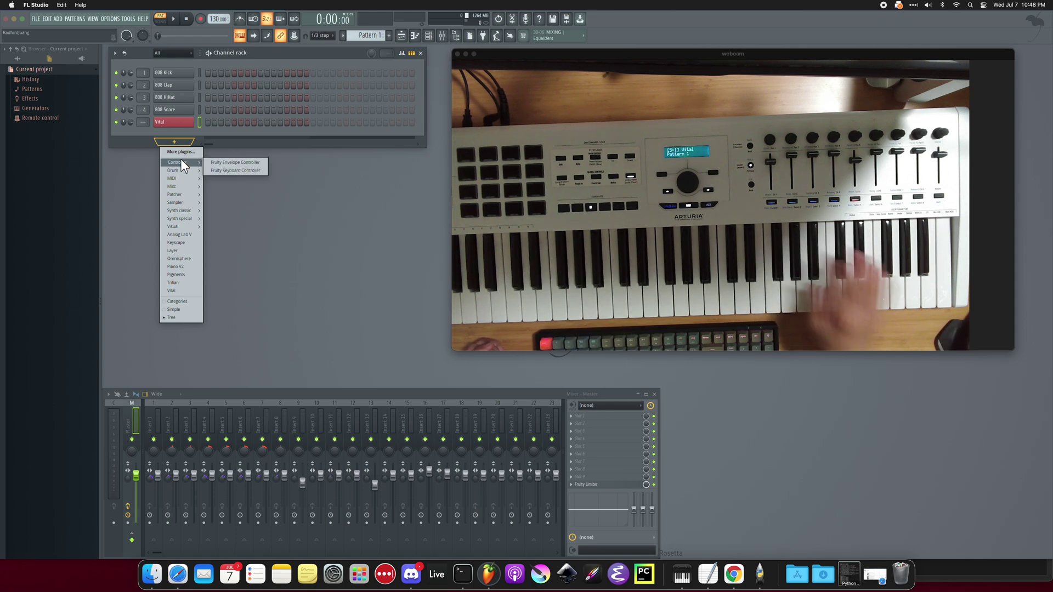
Add Piano V2 and Vital #2 channels, closing each plugin window.
{"action": "left_click", "coordinate": [183, 267]}
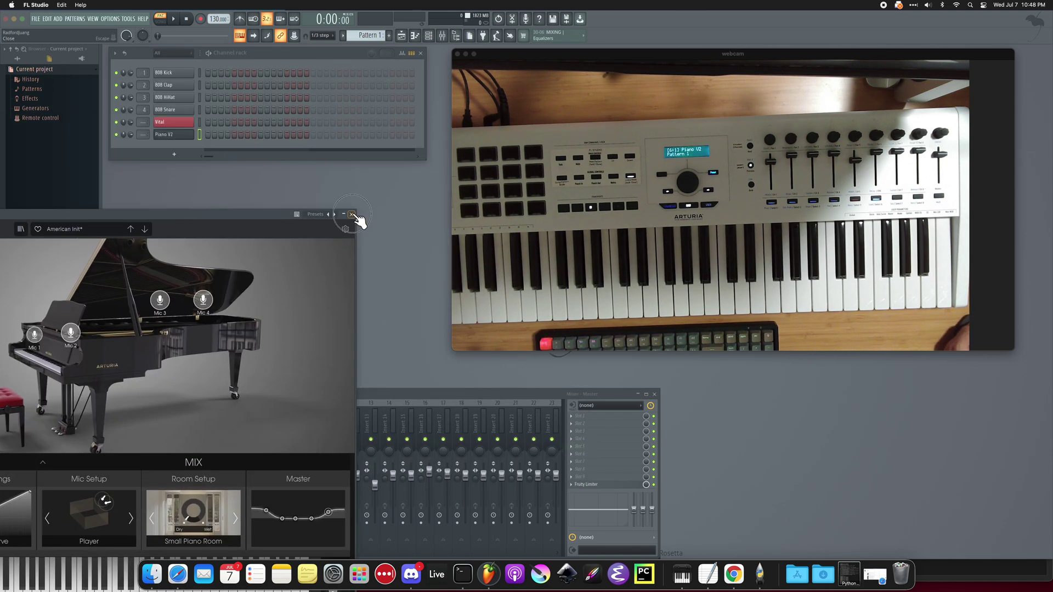
{"action": "left_click", "coordinate": [352, 215]}
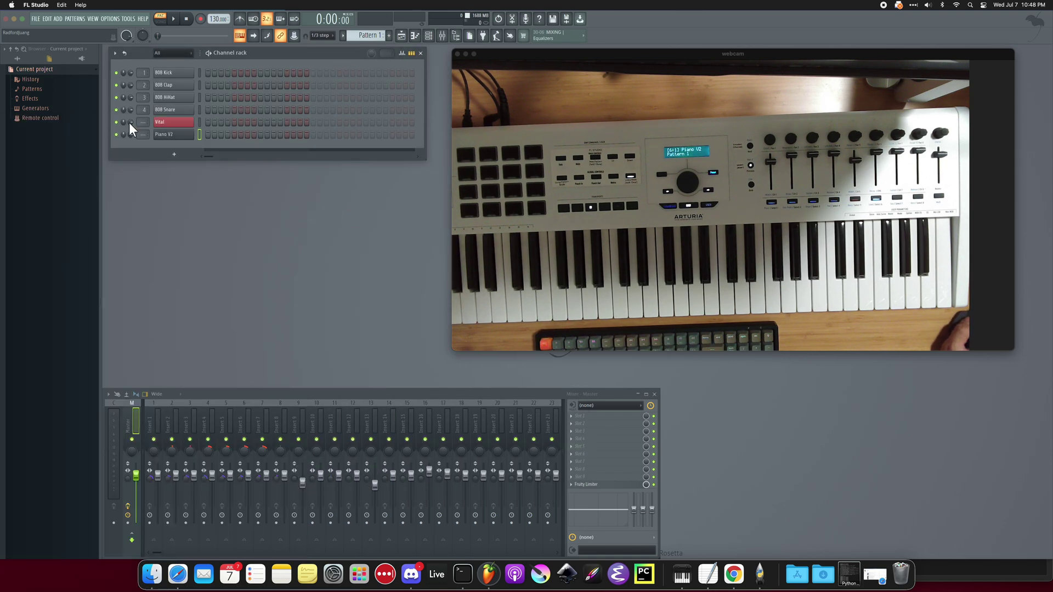
{"action": "left_click", "coordinate": [175, 156]}
{"action": "mouse_move", "coordinate": [191, 183]}
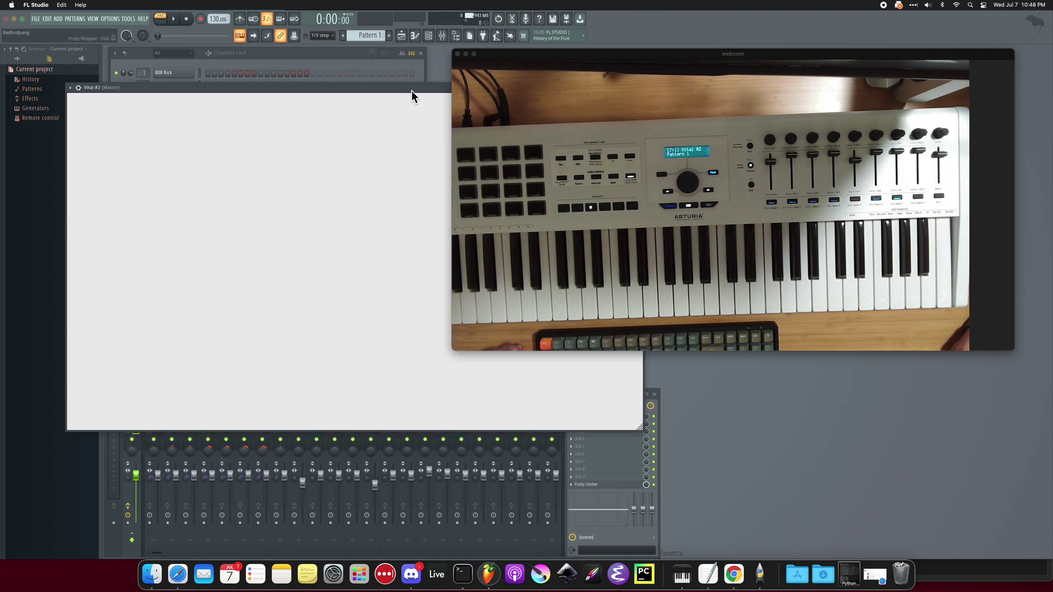
{"action": "left_click", "coordinate": [303, 201]}
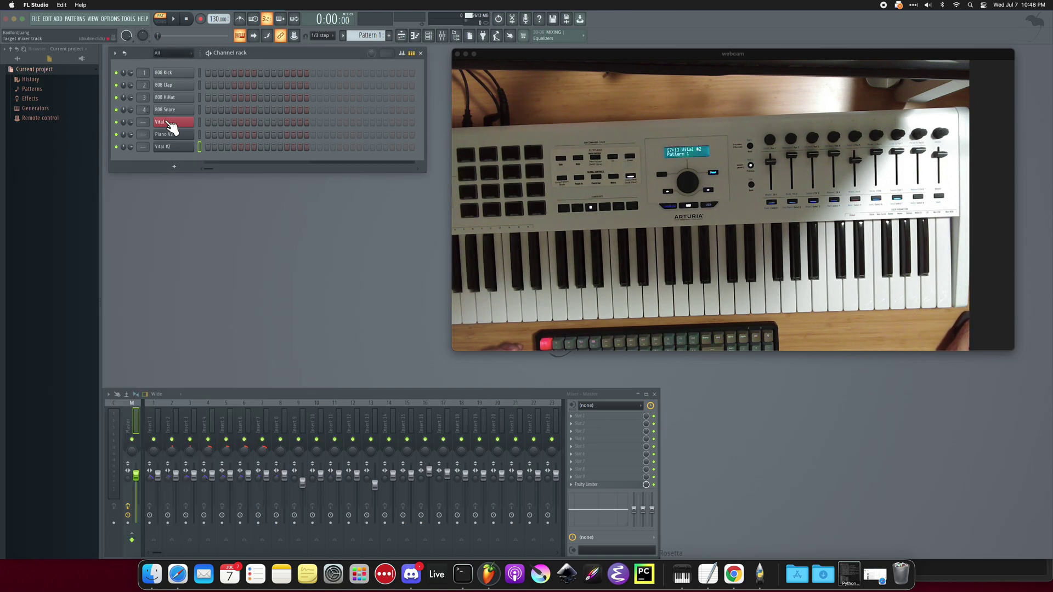
Add Vital #3, Trilian and Vital #4 channels, moving the Vital #4 window aside.
{"action": "left_click", "coordinate": [174, 165]}
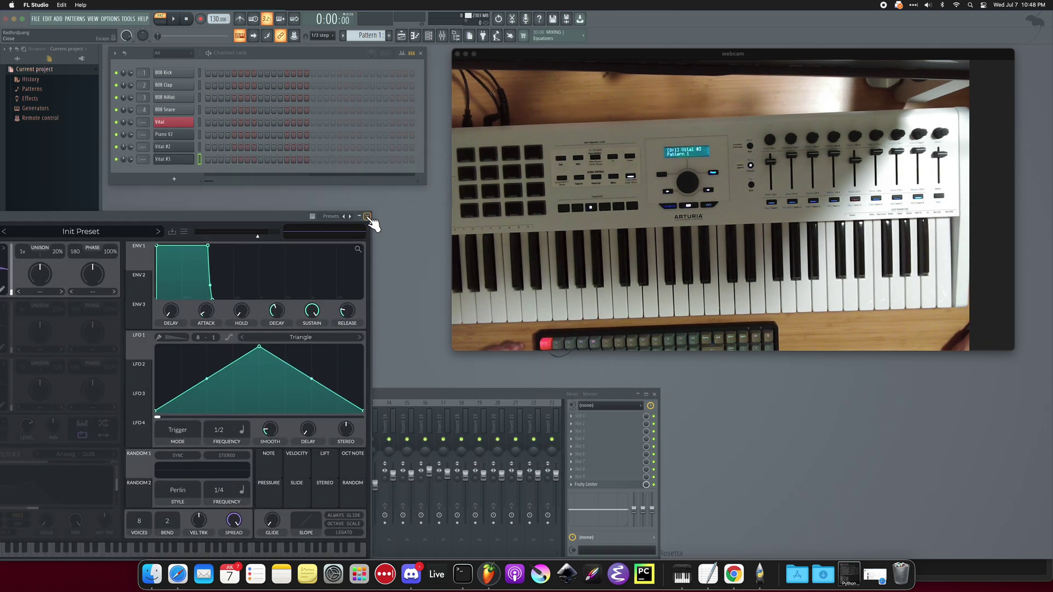
{"action": "left_click", "coordinate": [367, 217]}
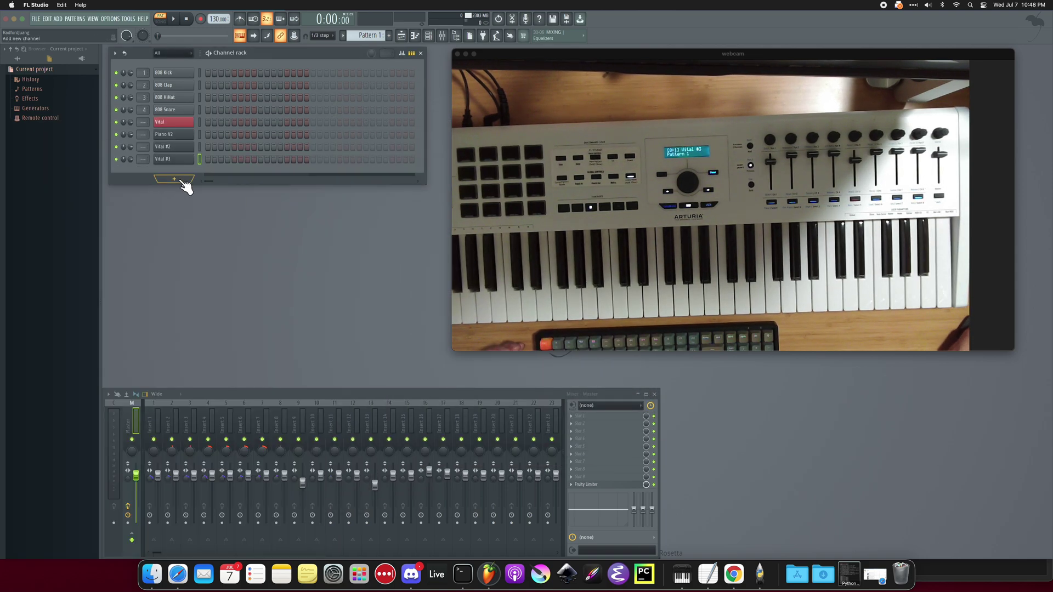
{"action": "left_click", "coordinate": [181, 179]}
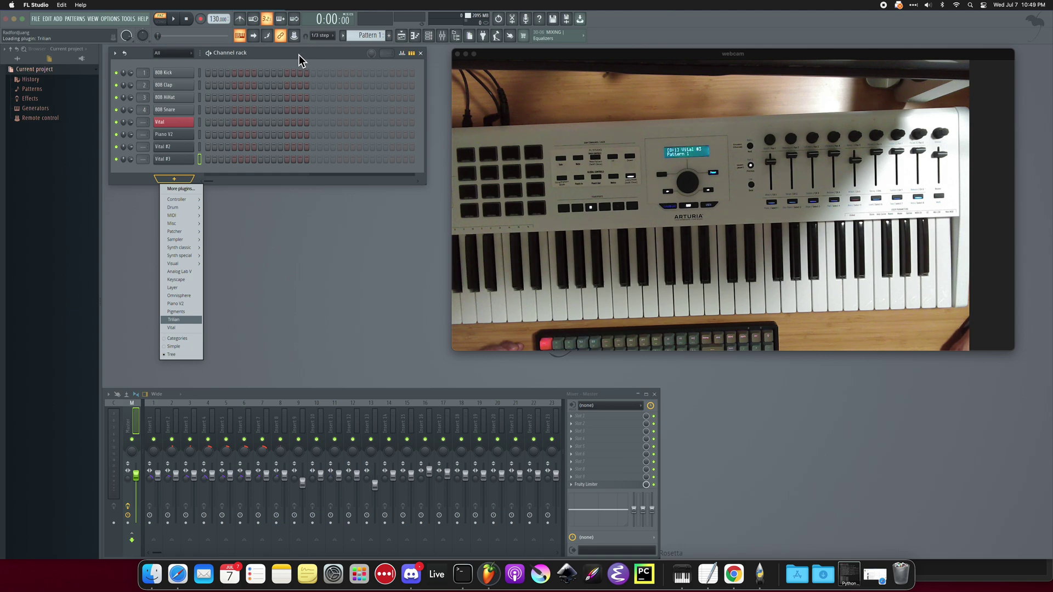
{"action": "left_click", "coordinate": [475, 24]}
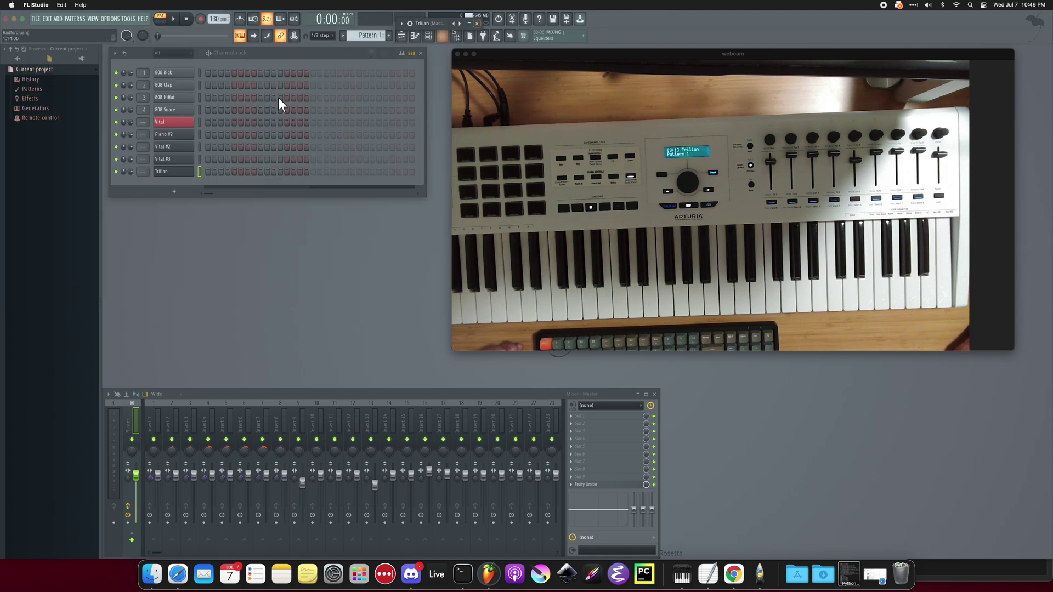
{"action": "left_click", "coordinate": [173, 191]}
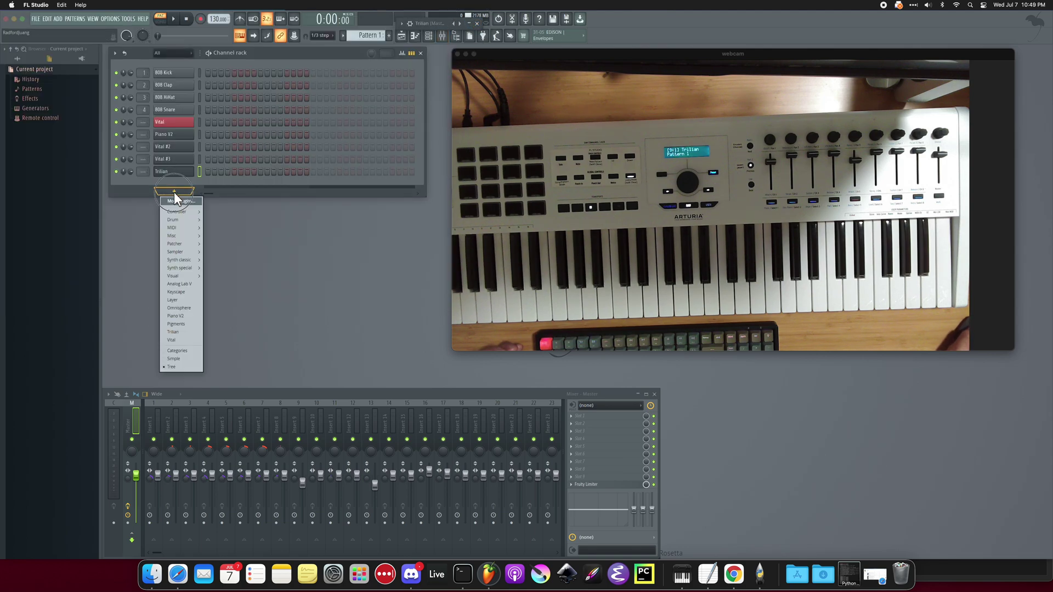
{"action": "left_click", "coordinate": [188, 339]}
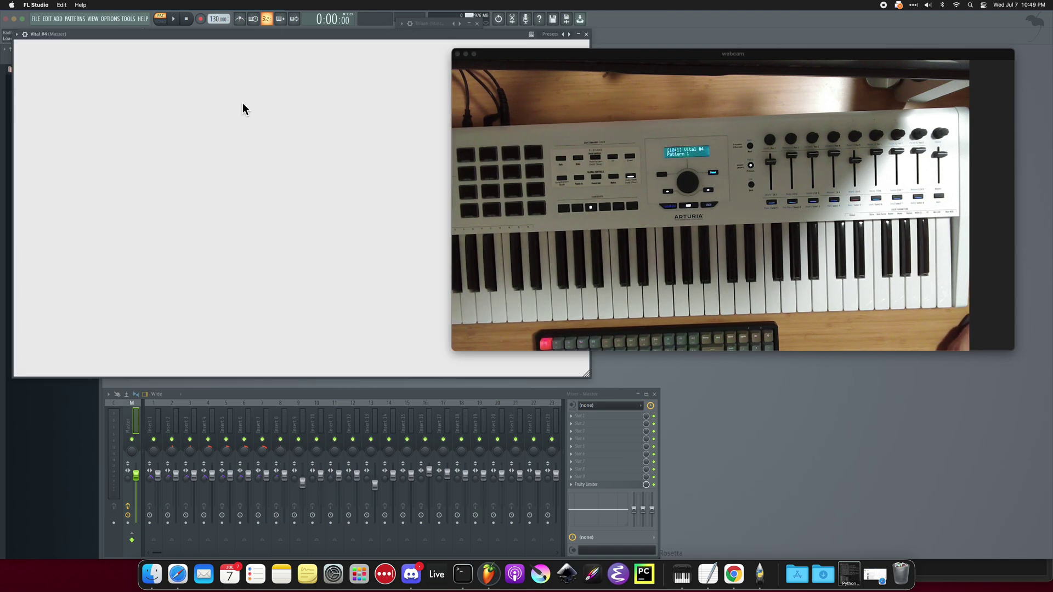
{"action": "left_click_drag", "start_coordinate": [386, 37], "coordinate": [109, 282]}
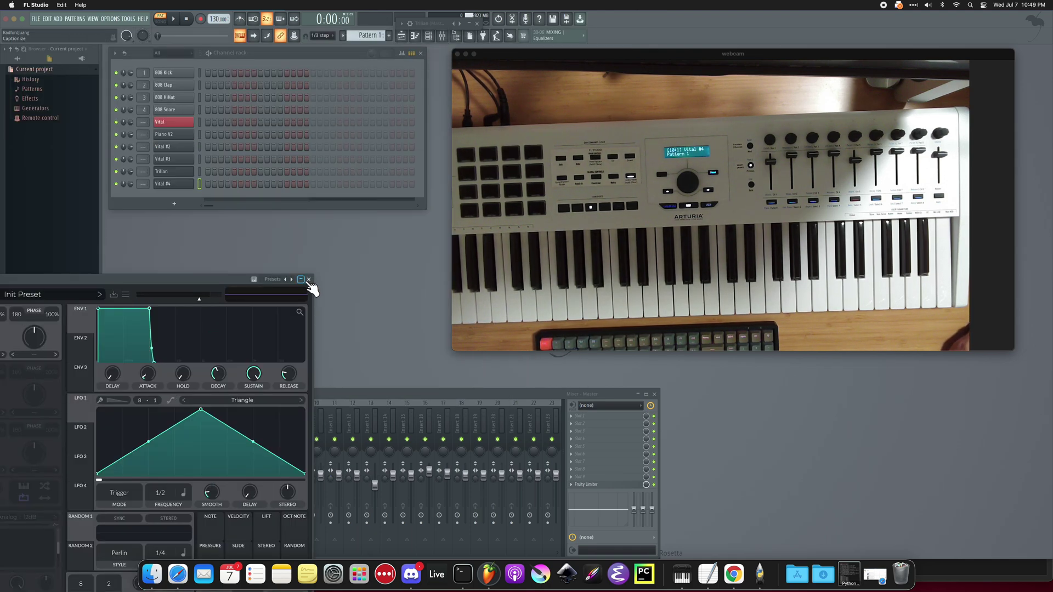
Close the Vital #4 window and colour the Vital #4 channel green.
{"action": "key", "text": "Escape"}
{"action": "right_click", "coordinate": [172, 188]}
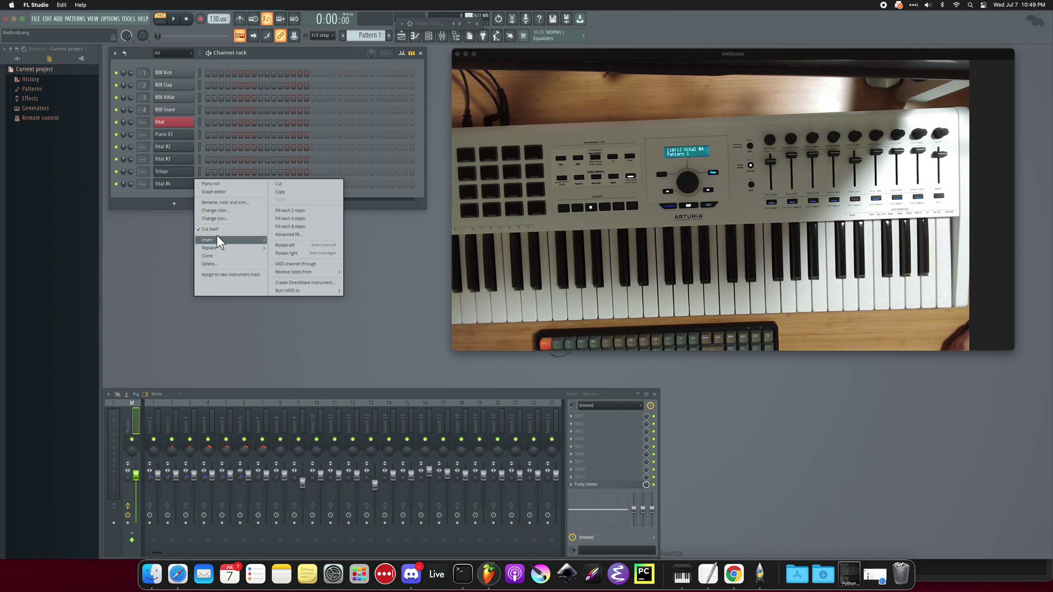
{"action": "left_click", "coordinate": [235, 211]}
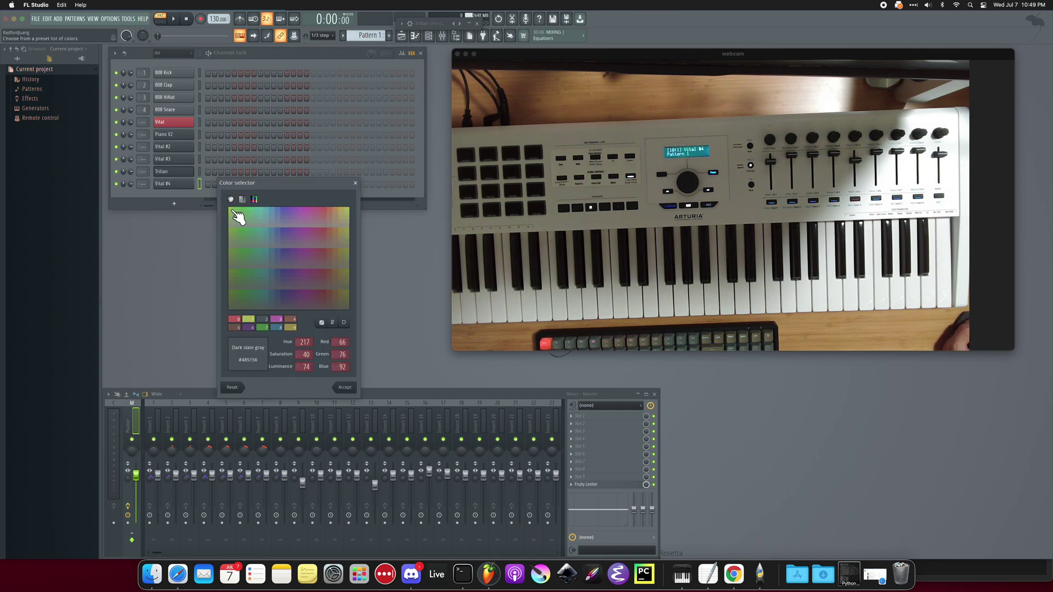
{"action": "left_click", "coordinate": [254, 218]}
Colour the Trilian channel orange-red and the Vital #3 channel green.
{"action": "right_click", "coordinate": [183, 174]}
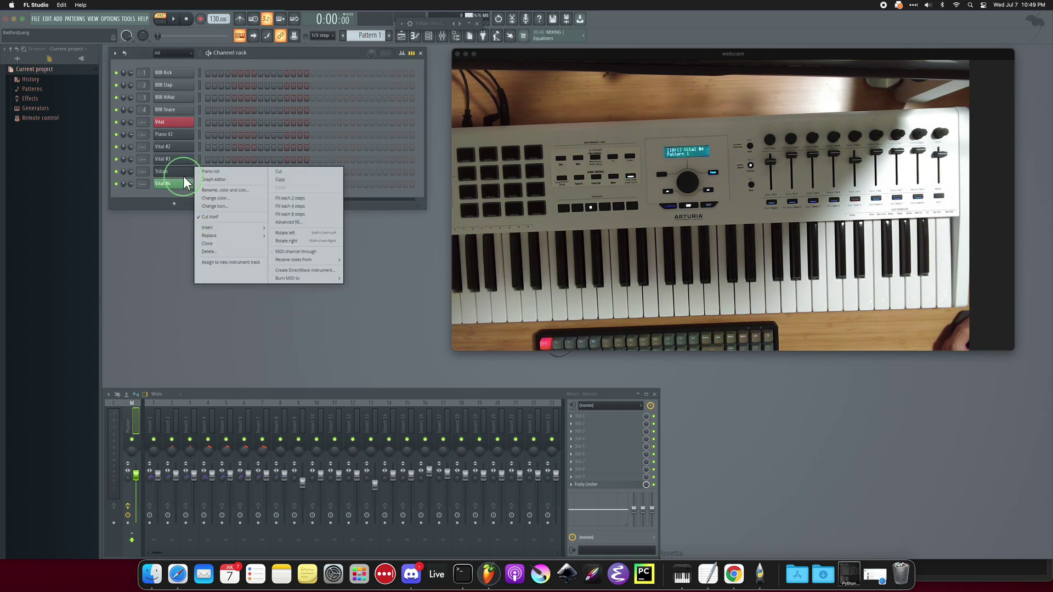
{"action": "key", "text": "Escape"}
{"action": "right_click", "coordinate": [181, 172]}
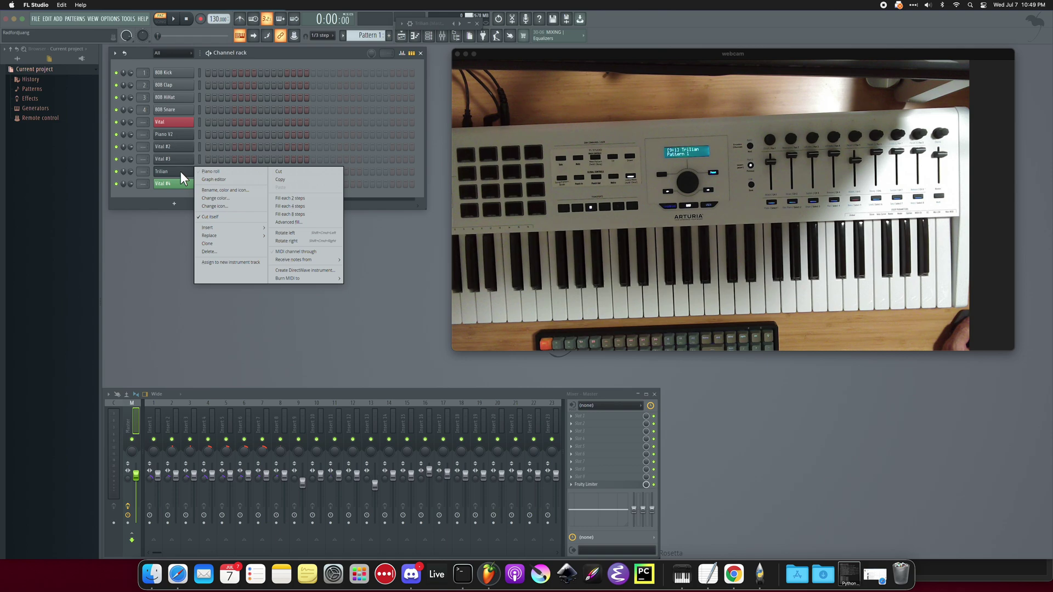
{"action": "left_click", "coordinate": [223, 199]}
{"action": "left_click", "coordinate": [328, 203]}
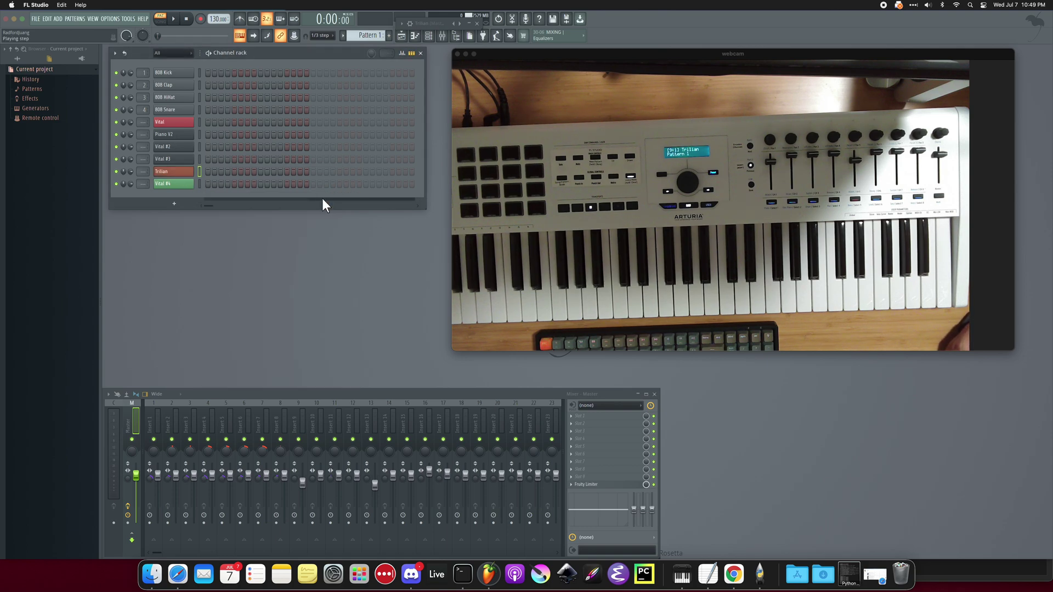
{"action": "right_click", "coordinate": [189, 160]}
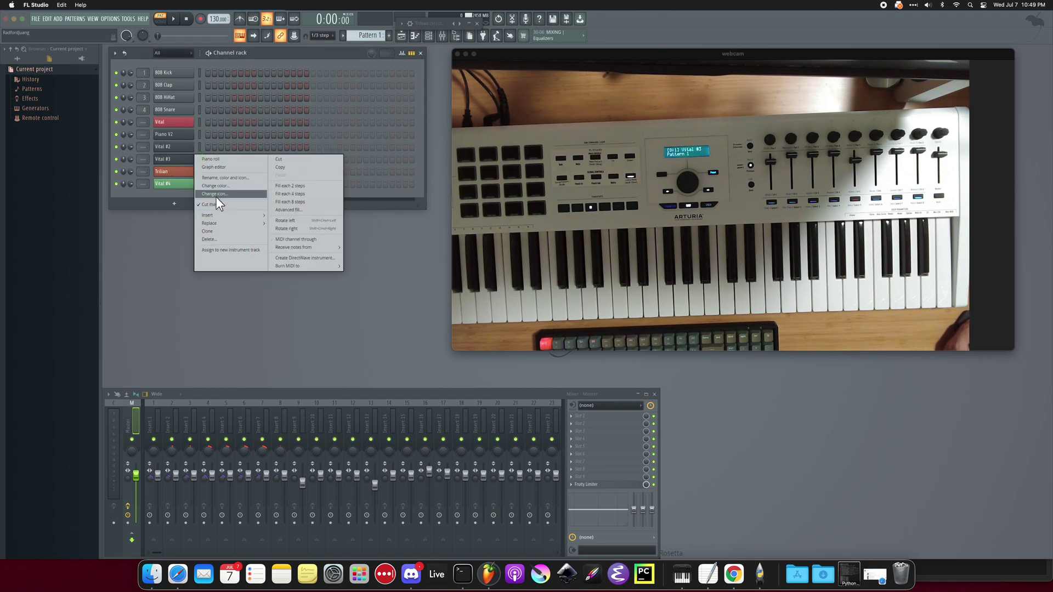
{"action": "left_click", "coordinate": [221, 185]}
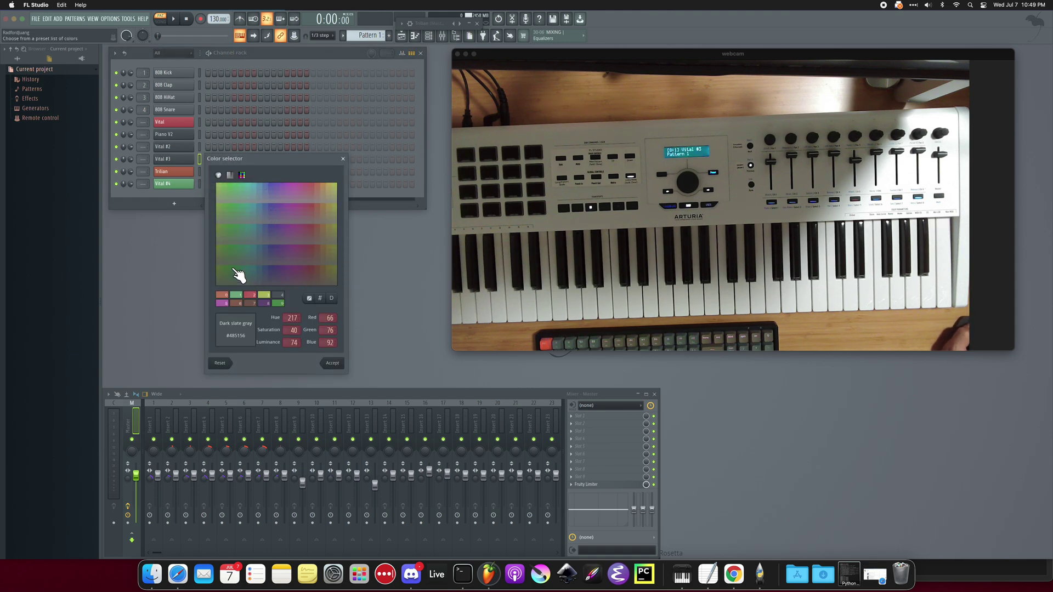
{"action": "left_click", "coordinate": [234, 270]}
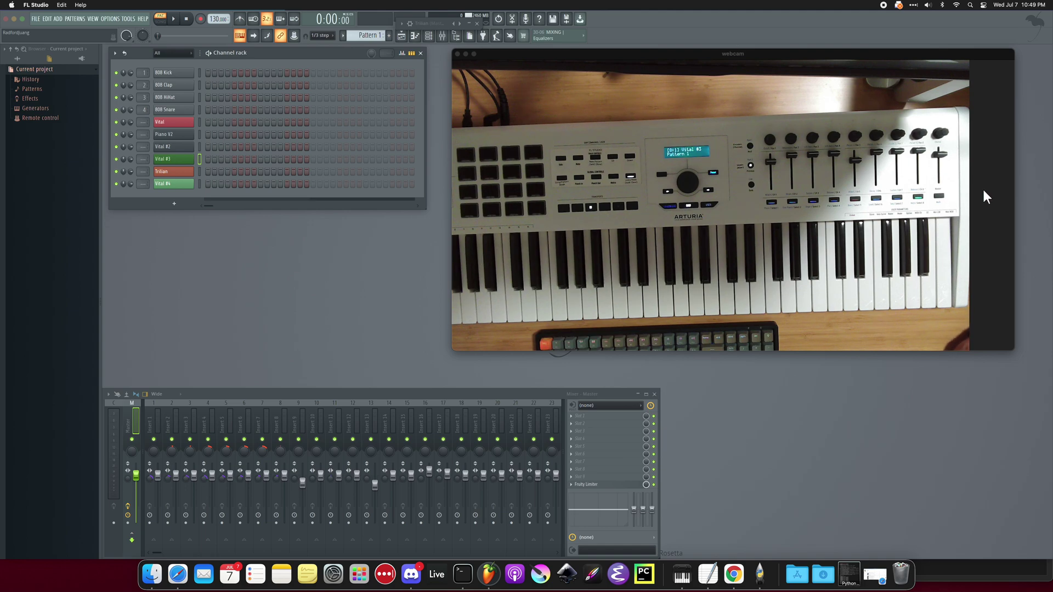